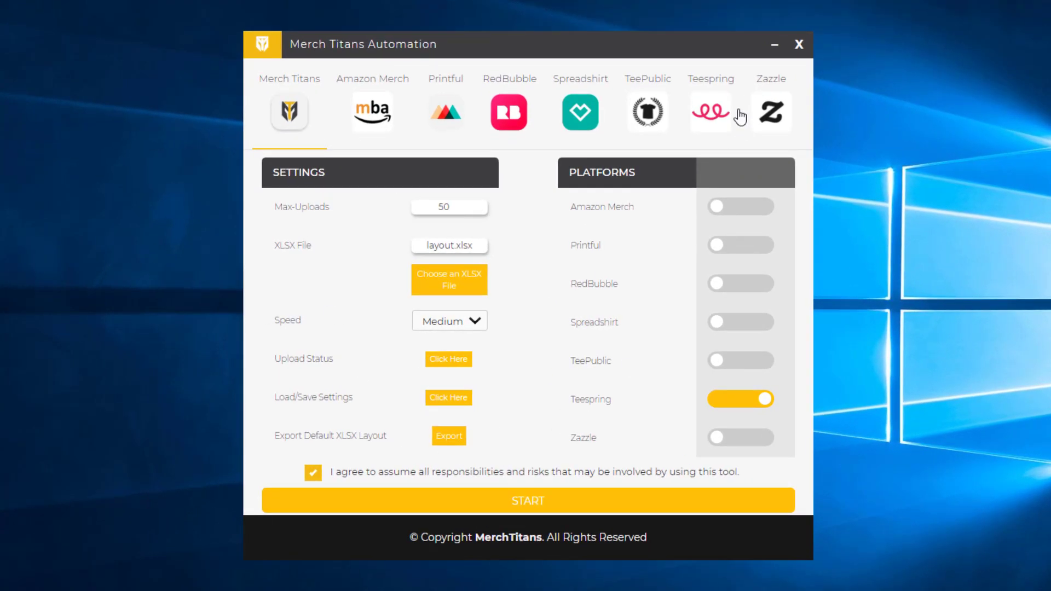
pyautogui.click(713, 113)
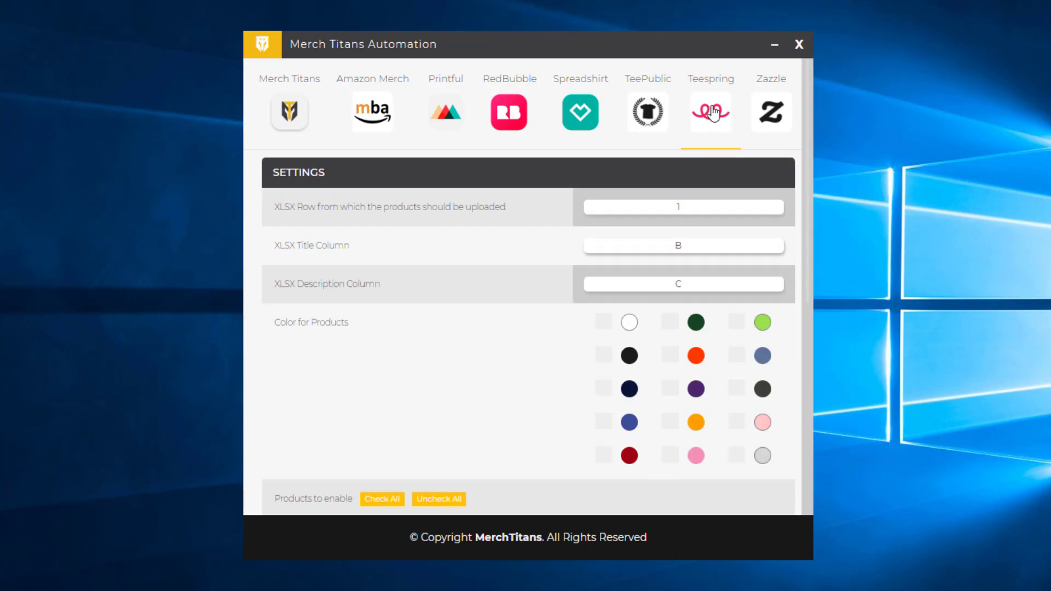
pyautogui.click(647, 208)
pyautogui.press('Tab')
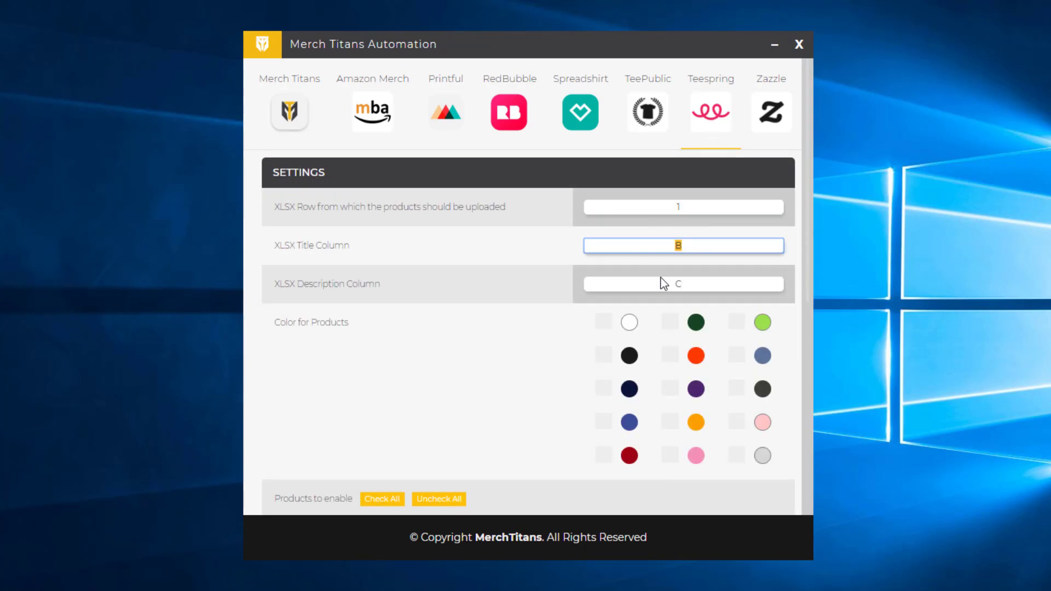
pyautogui.click(665, 283)
pyautogui.click(677, 246)
pyautogui.doubleClick(704, 246)
pyautogui.doubleClick(699, 282)
pyautogui.click(567, 265)
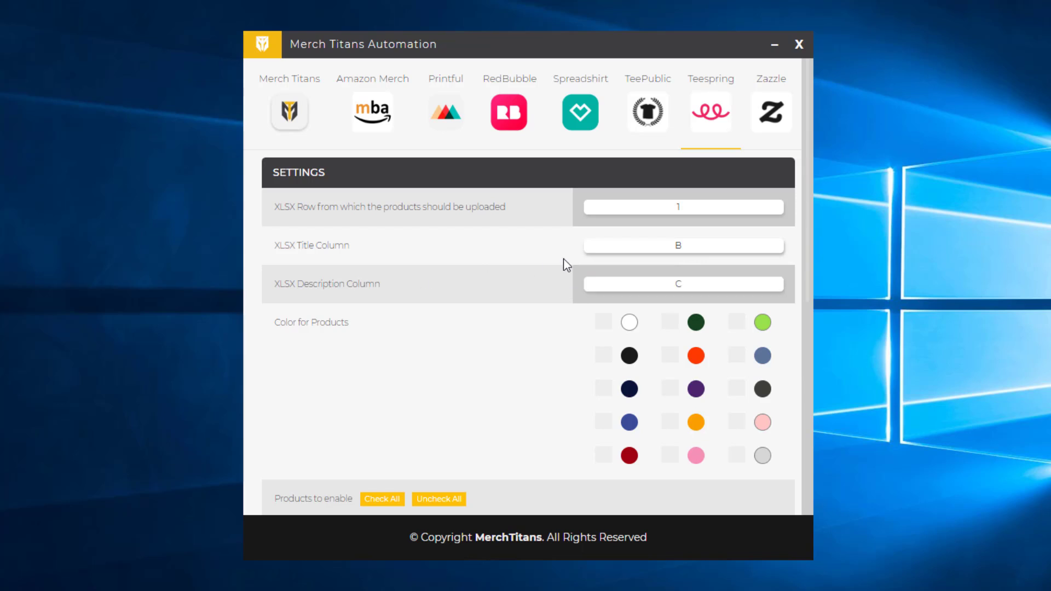
pyautogui.scroll(-3, 688, 272)
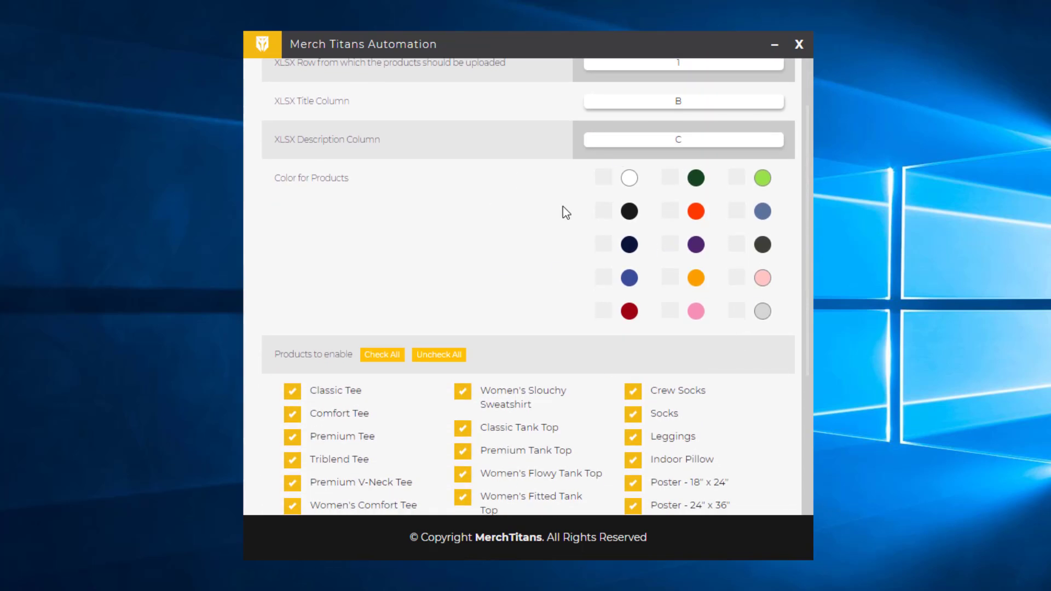
pyautogui.click(603, 210)
pyautogui.click(604, 245)
# - Make black the only selected Teespring product colour
pyautogui.click(604, 210)
pyautogui.click(604, 244)
pyautogui.click(605, 214)
# - Clear every product from the Products to enable list with Uncheck All
pyautogui.scroll(-1, 594, 248)
pyautogui.scroll(-2, 594, 248)
pyautogui.click(450, 185)
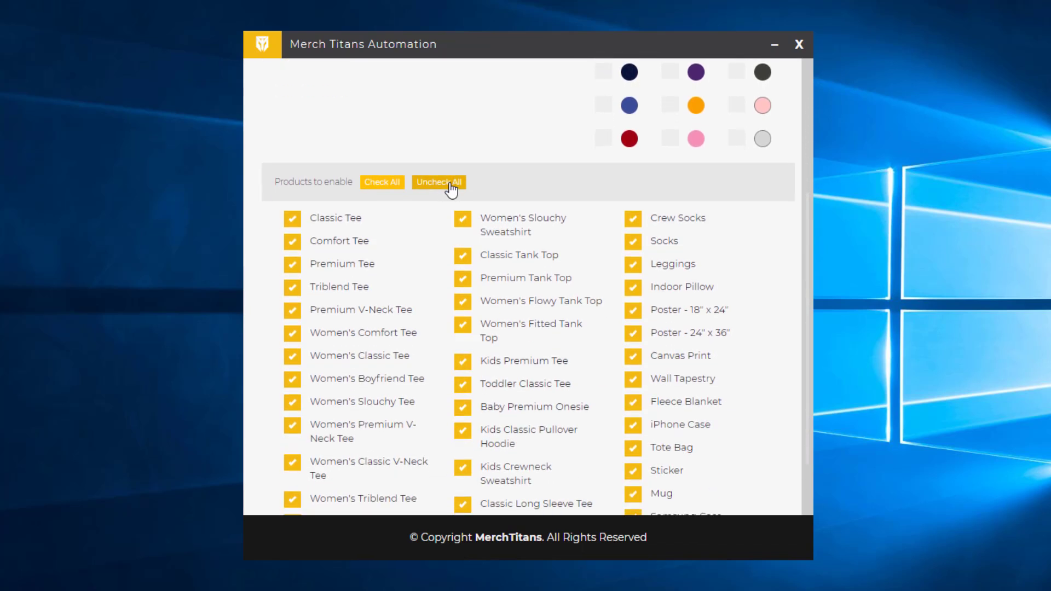
pyautogui.scroll(-3, 484, 263)
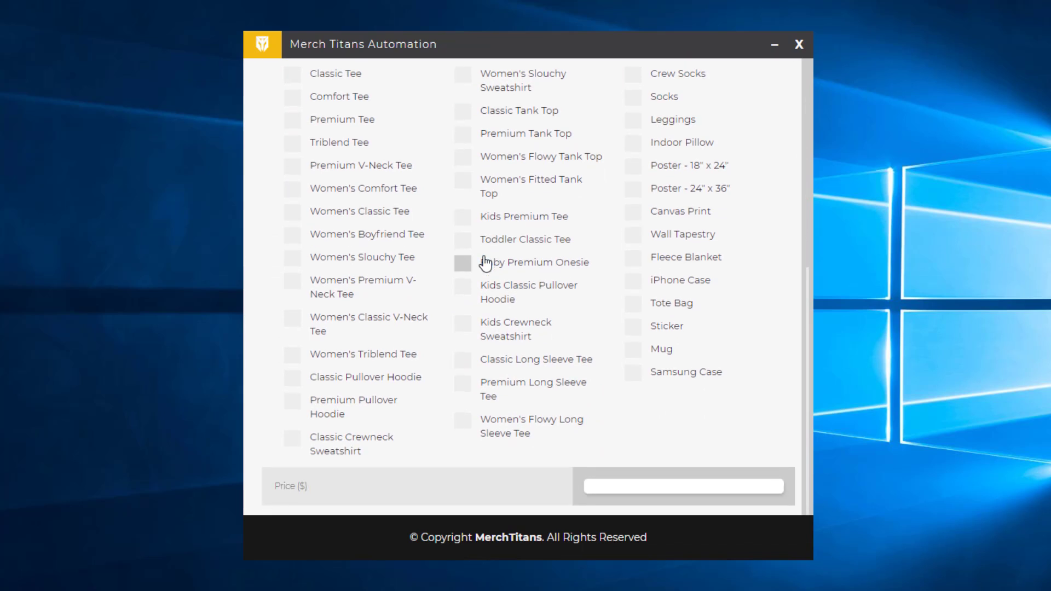
pyautogui.scroll(3, 485, 263)
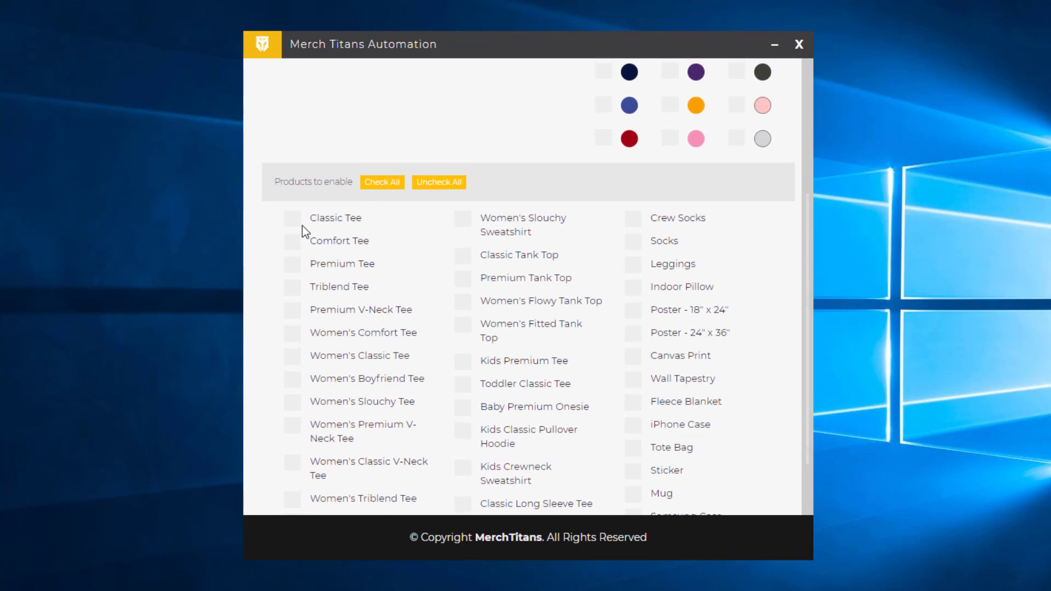
# - Enable Classic Tee, Comfort Tee, Premium Tee and Triblend Tee
pyautogui.click(292, 218)
pyautogui.click(299, 248)
pyautogui.click(295, 265)
pyautogui.click(293, 286)
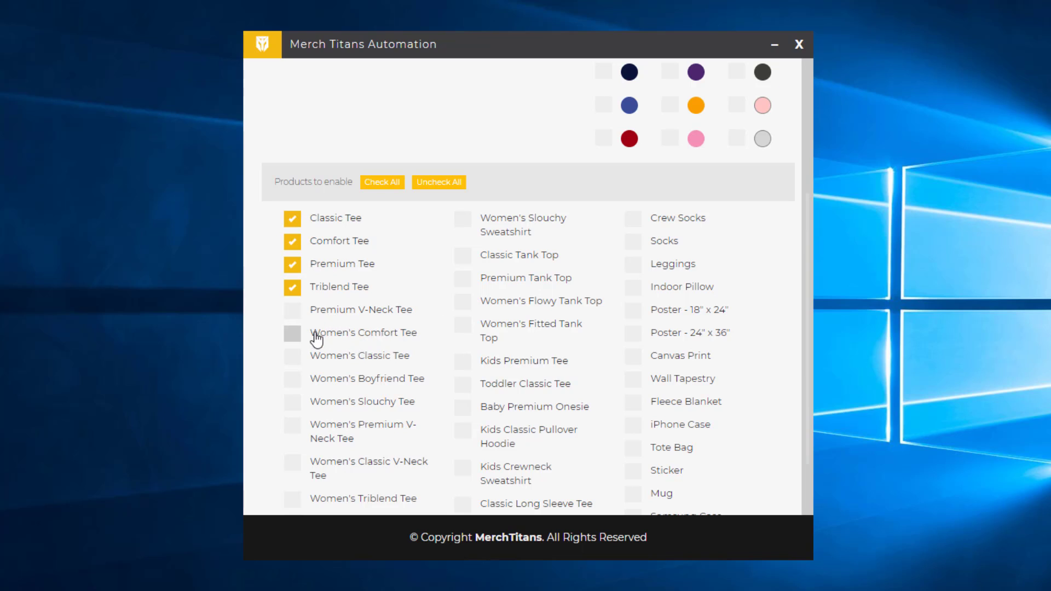
# - Enable the Women's Comfort, Classic, Boyfriend, Slouchy, Classic V-Neck and Triblend Tees
pyautogui.click(293, 334)
pyautogui.click(293, 356)
pyautogui.click(293, 380)
pyautogui.click(293, 405)
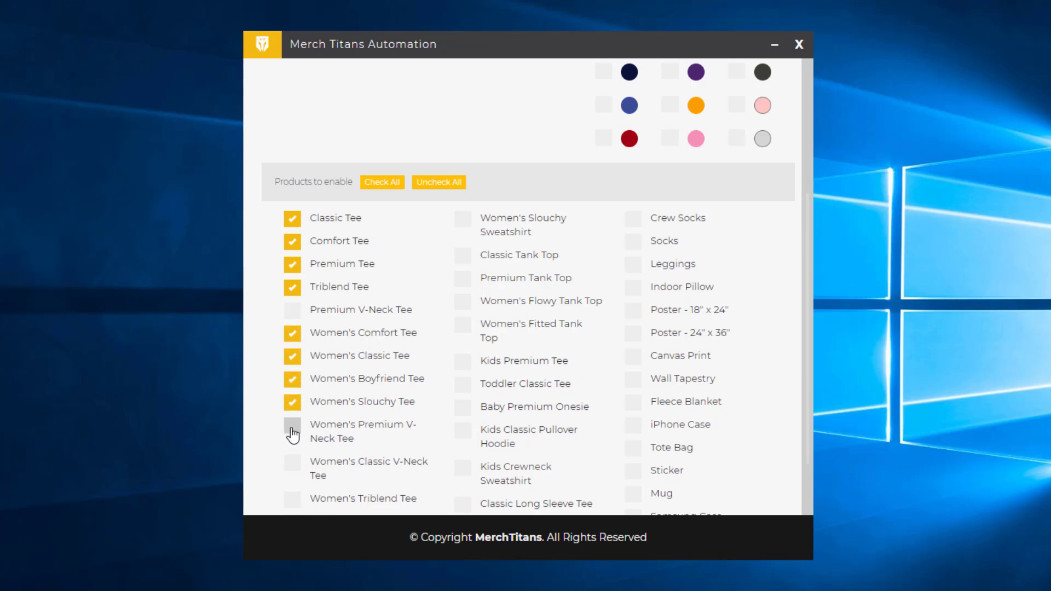
pyautogui.click(292, 465)
pyautogui.click(293, 500)
pyautogui.scroll(-3, 292, 455)
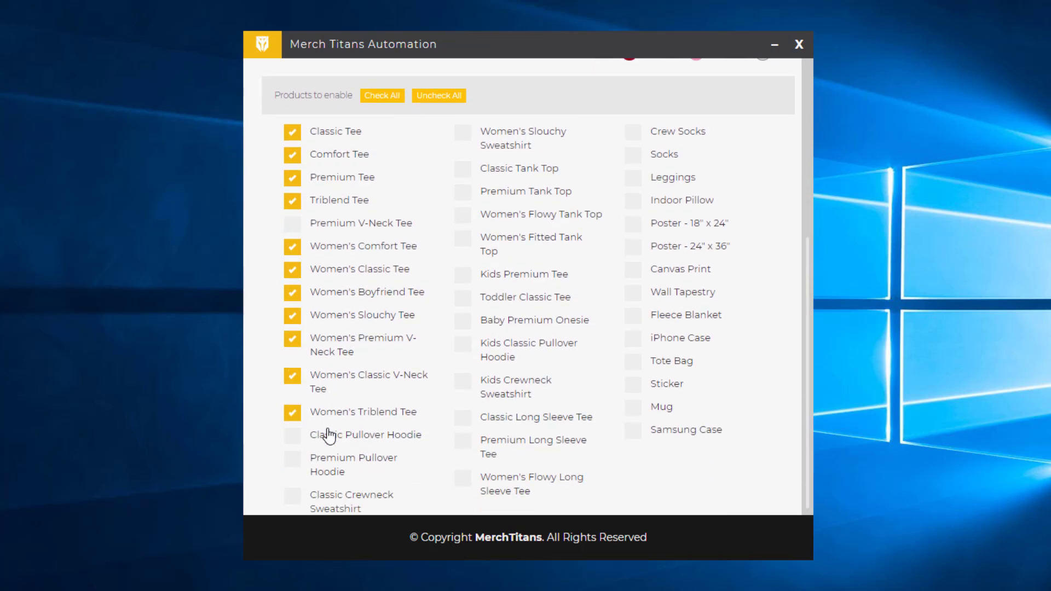
# - Enable Premium V-Neck Tee and Classic Pullover Hoodie, keeping Classic Tee ticked
pyautogui.click(301, 197)
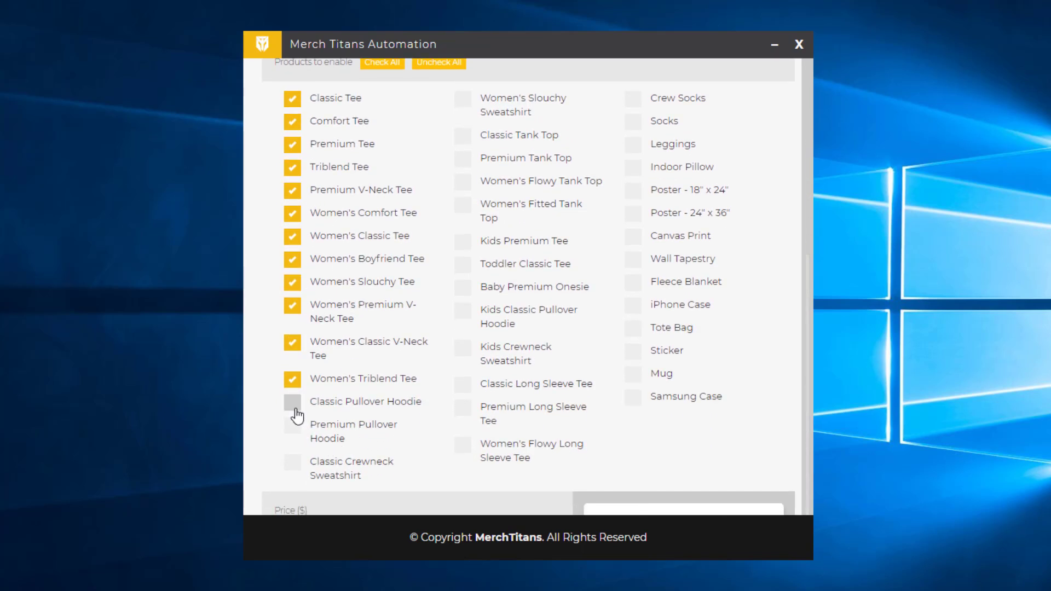
pyautogui.scroll(4, 328, 408)
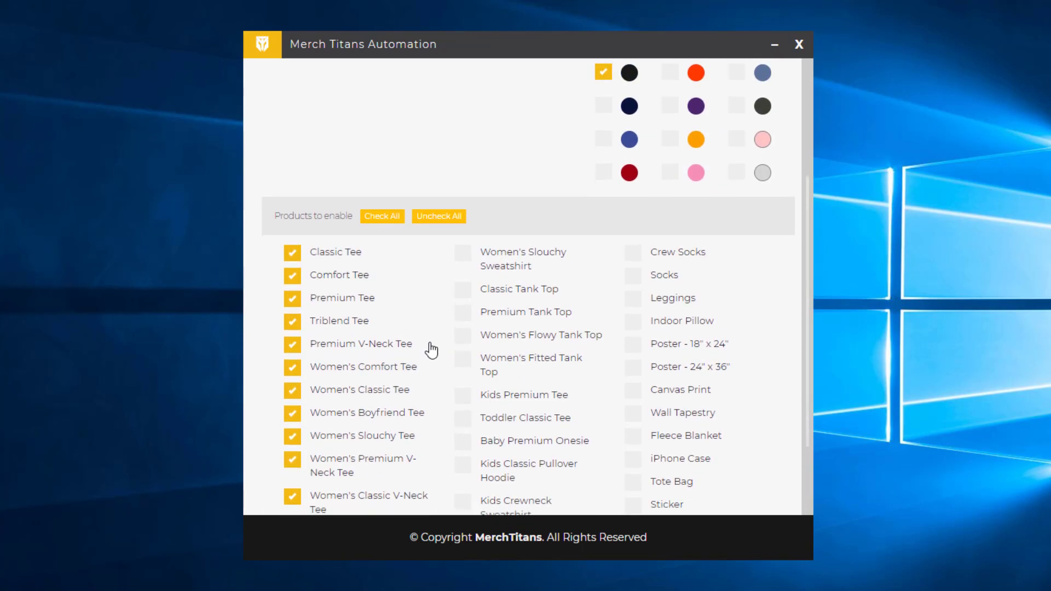
pyautogui.scroll(-4, 296, 438)
pyautogui.click(292, 402)
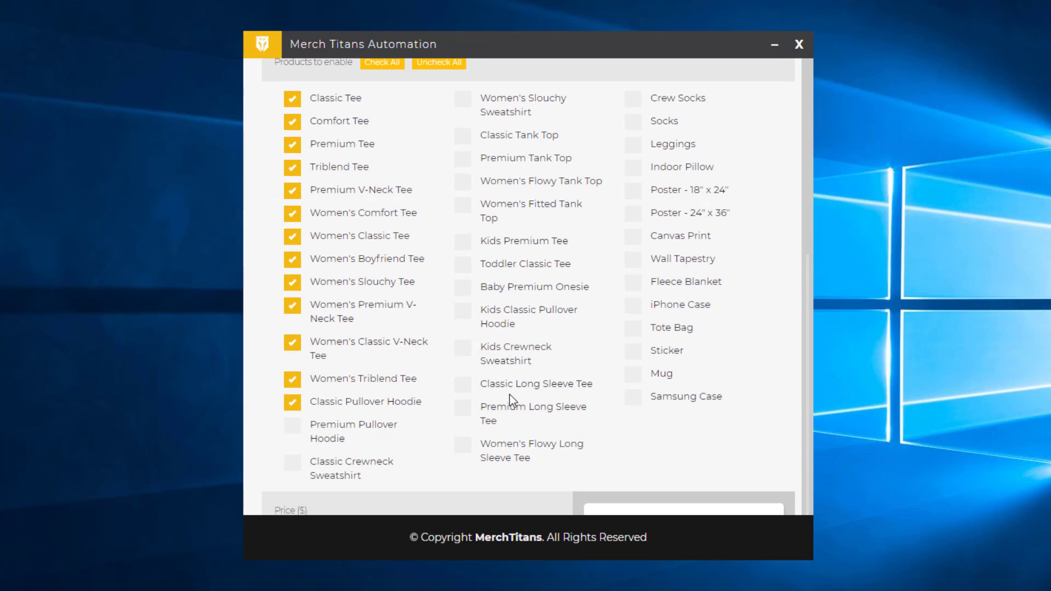
pyautogui.scroll(5, 481, 372)
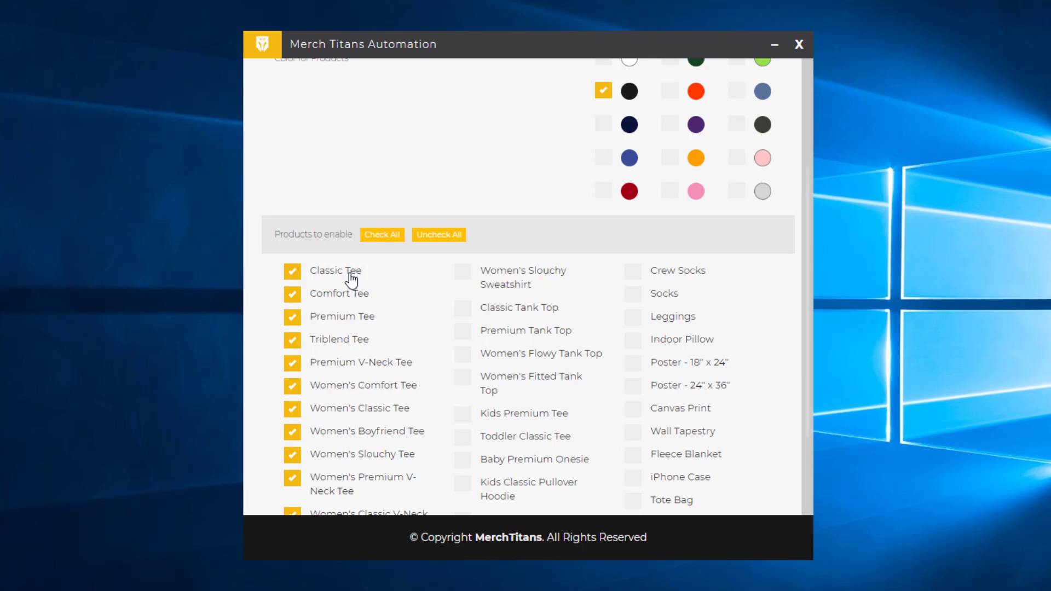
pyautogui.click(326, 274)
pyautogui.click(333, 277)
pyautogui.scroll(-5, 459, 322)
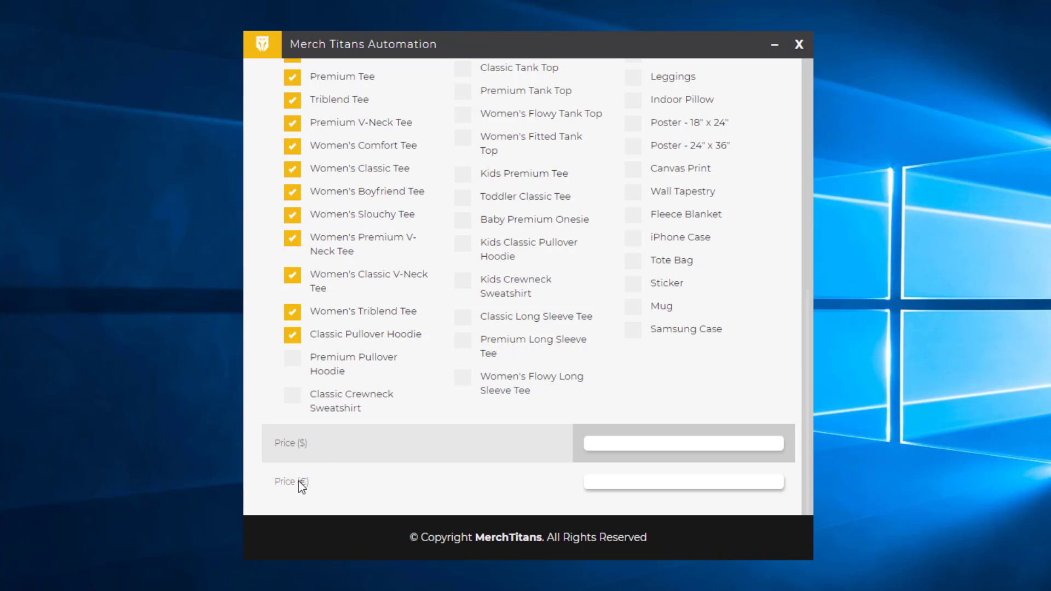
# - Fill in 22 for Price ($) and 20 for Price (€)
pyautogui.click(627, 444)
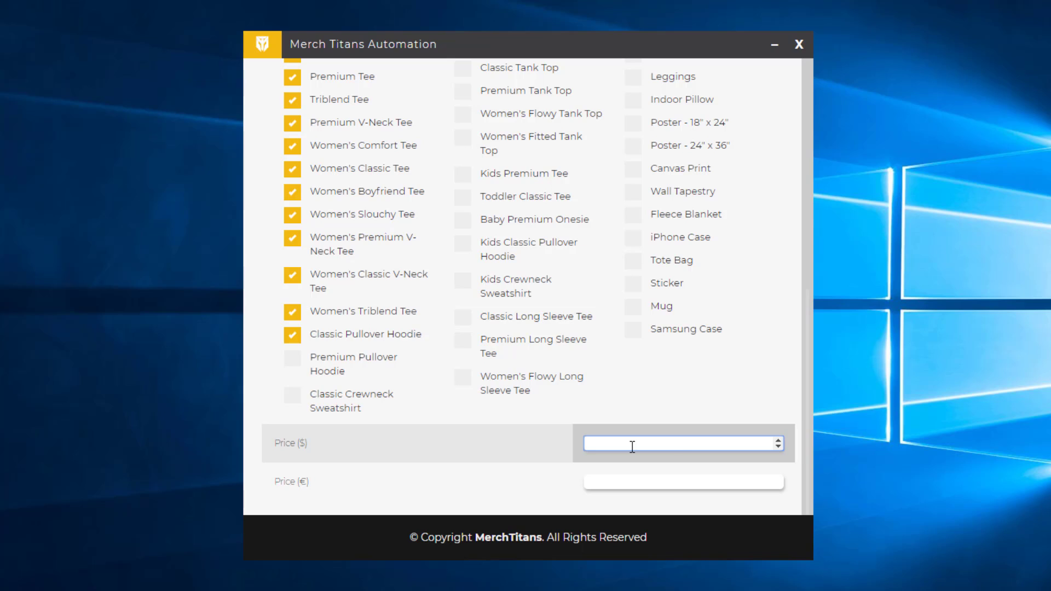
pyautogui.write('24')
pyautogui.press('BackSpace')
pyautogui.write('2')
pyautogui.click(666, 482)
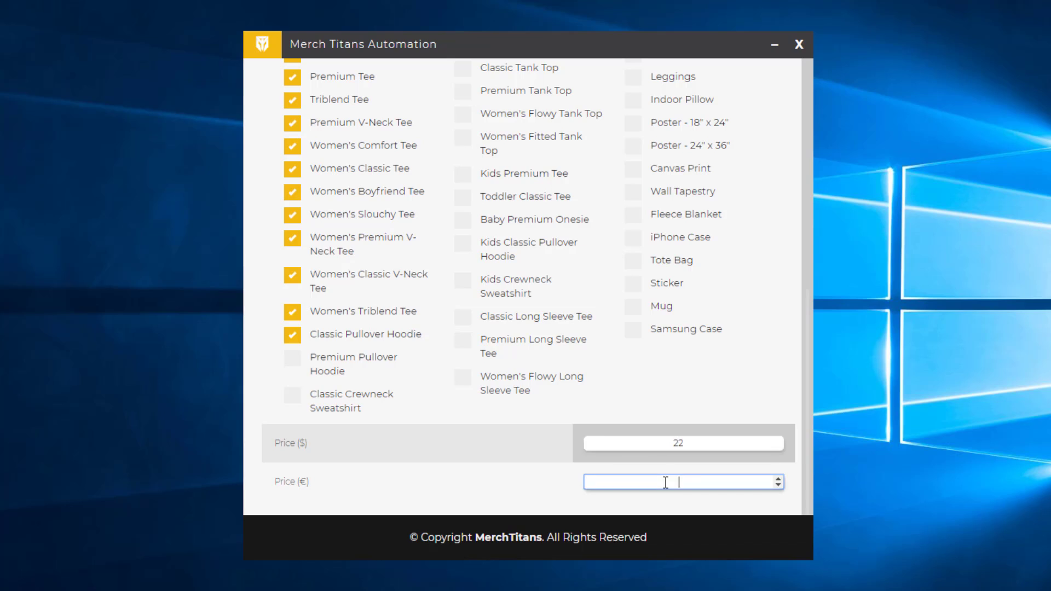
pyautogui.write('20')
pyautogui.click(679, 442)
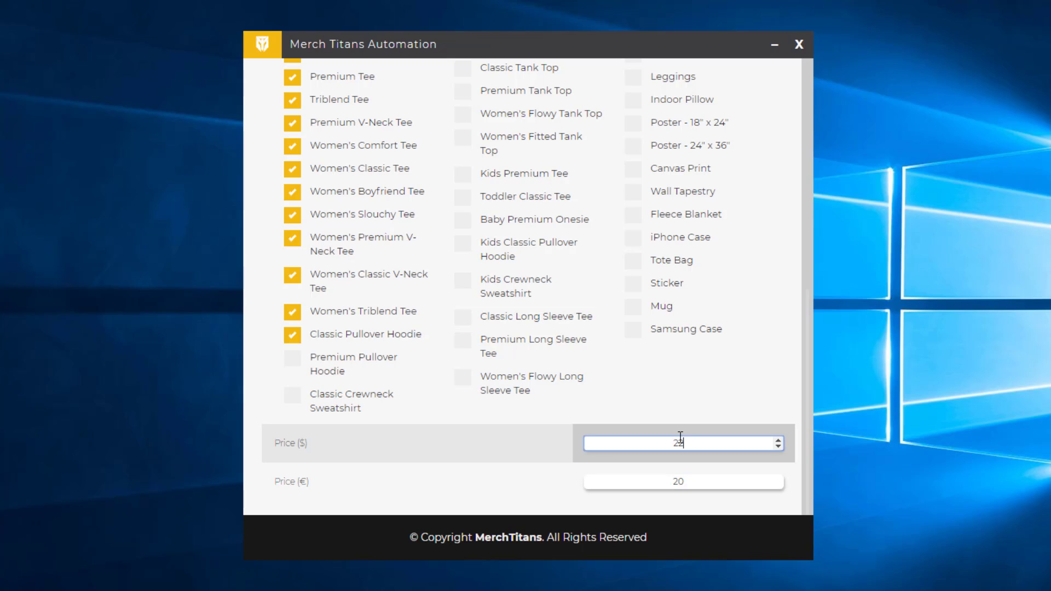
pyautogui.moveTo(685, 443); pyautogui.dragTo(637, 443)
pyautogui.scroll(4, 687, 448)
# - Return to the Merch Titans main page and START the Teespring upload run
pyautogui.scroll(5, 671, 441)
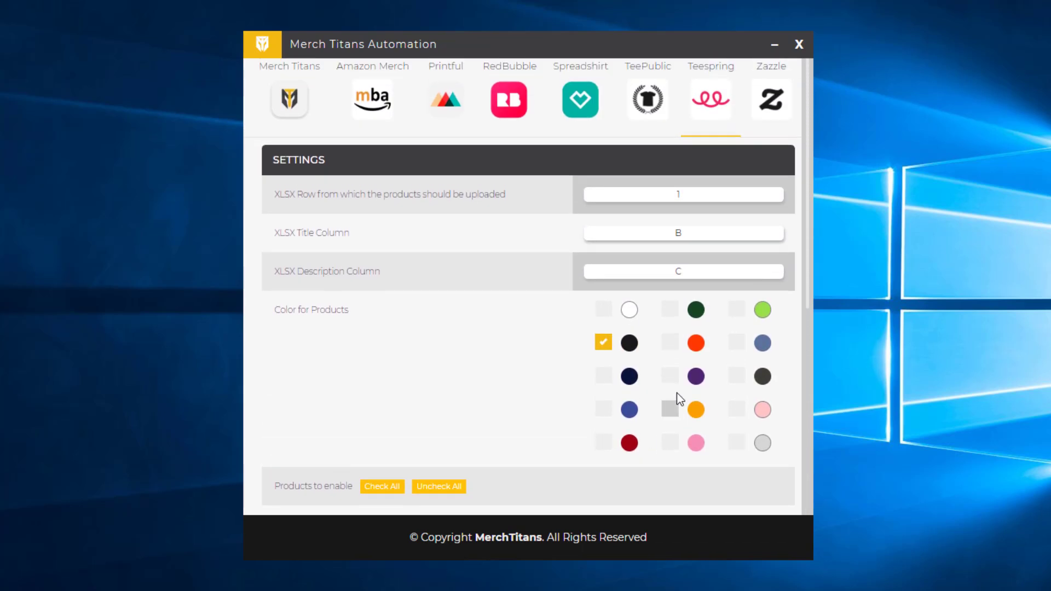
pyautogui.scroll(-8, 708, 254)
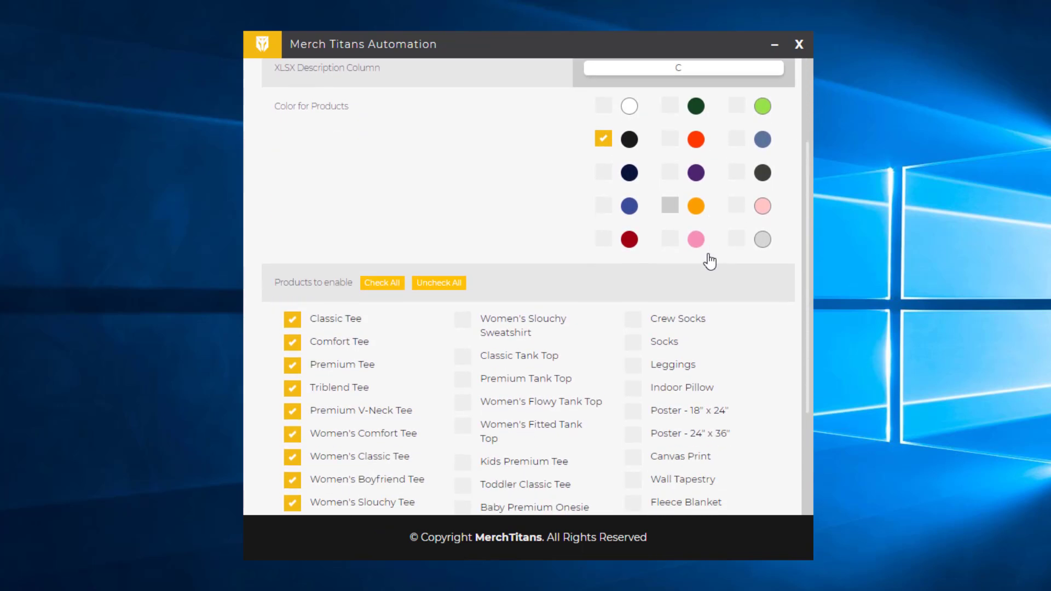
pyautogui.scroll(7, 708, 395)
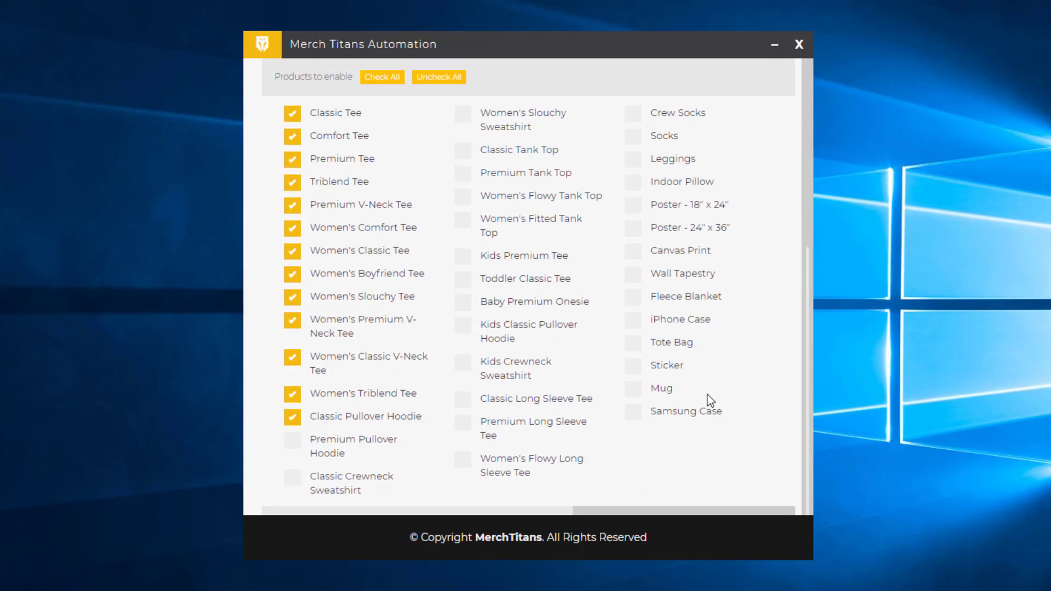
pyautogui.scroll(3, 706, 398)
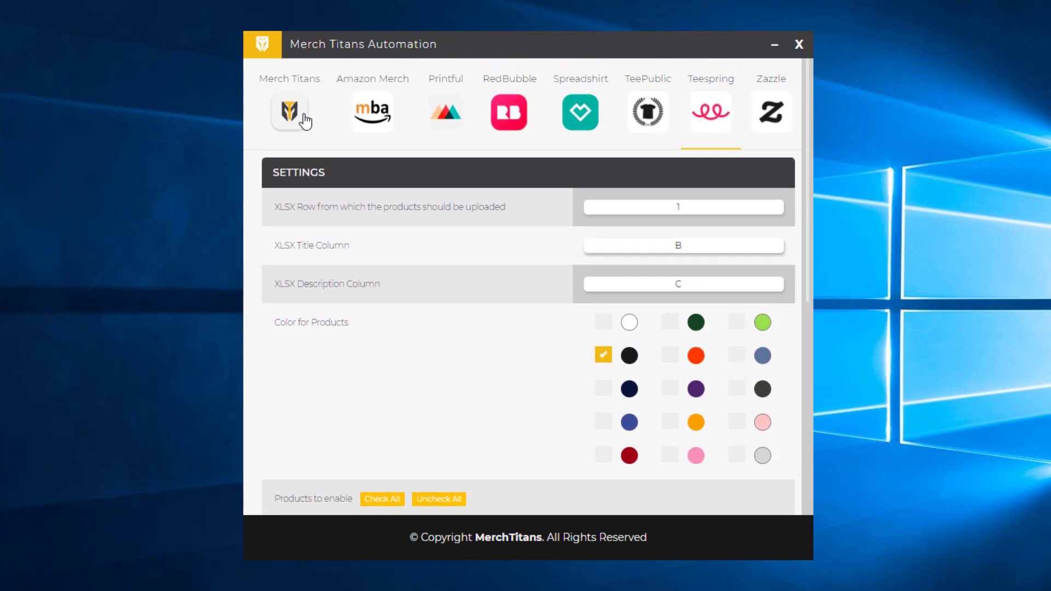
pyautogui.click(293, 115)
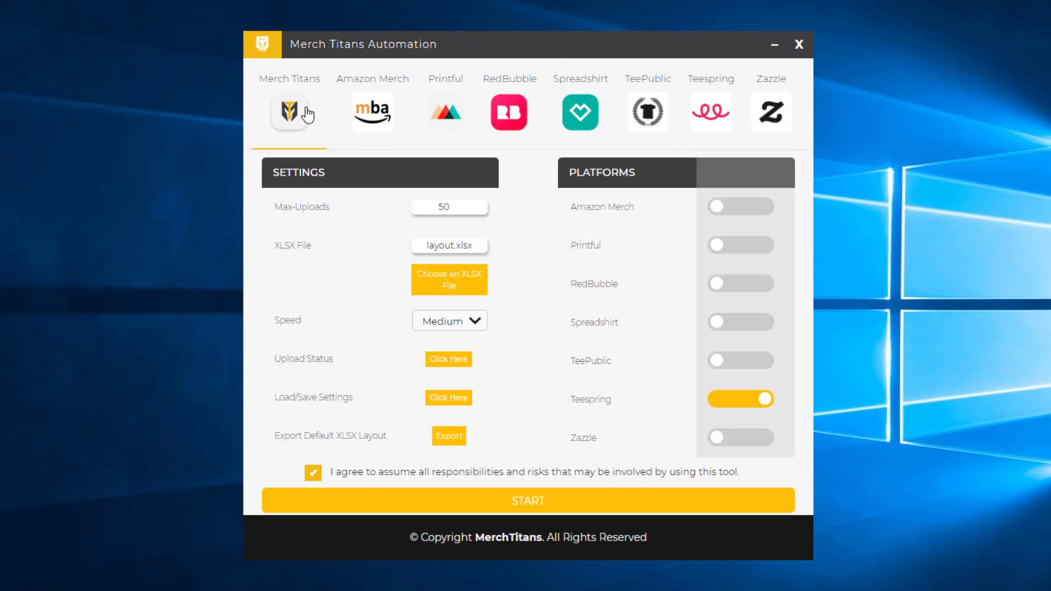
pyautogui.click(512, 501)
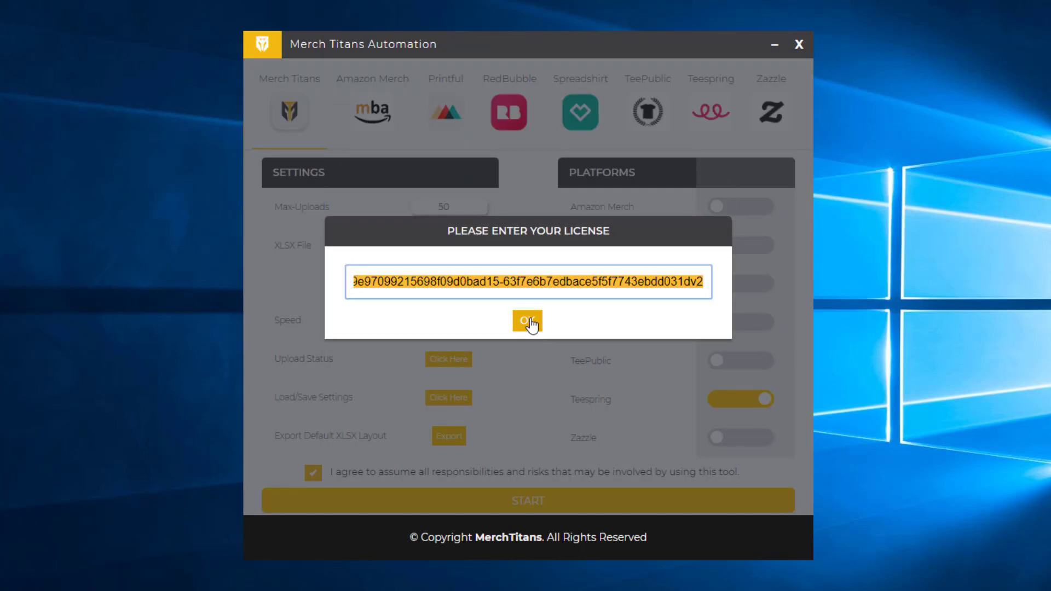
# - Accept the license notice and dismiss the alert on the Teespring login page
pyautogui.click(528, 322)
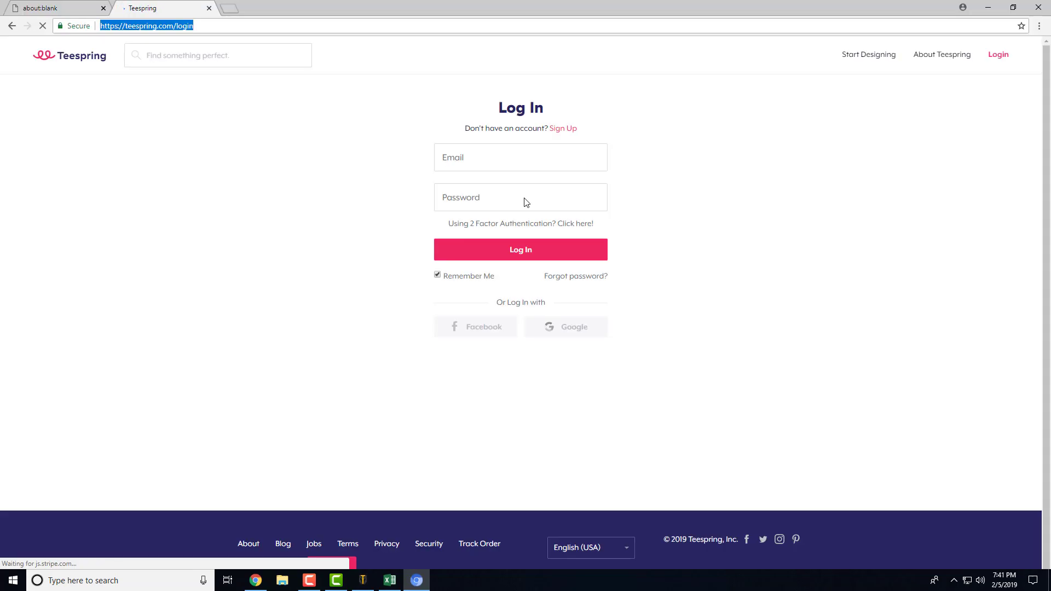
pyautogui.click(629, 101)
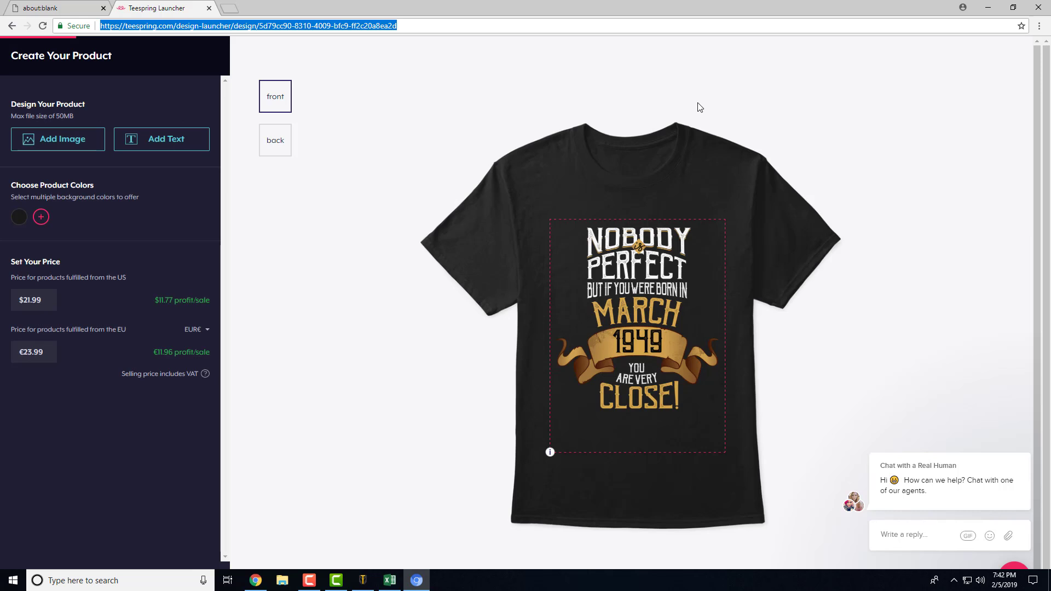
# - Set the US price to 22, title '70 Year Old Birthday Gift', and the 'Nobody Is Perfect…March 1949' description
pyautogui.write('22')
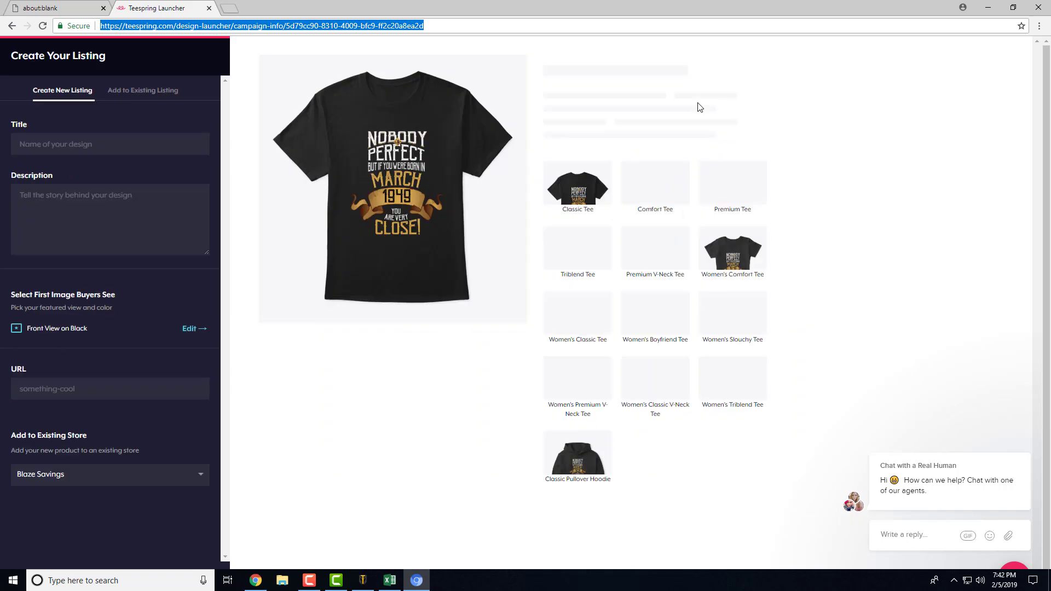
pyautogui.write('70 Year Old Birthday Gift')
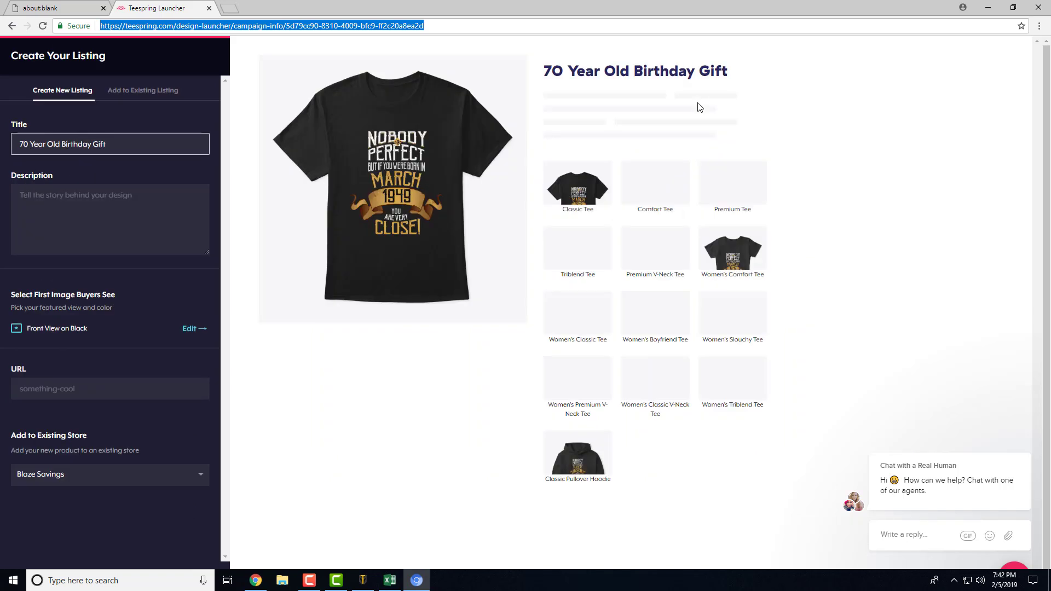
pyautogui.press('Tab')
pyautogui.write('No')
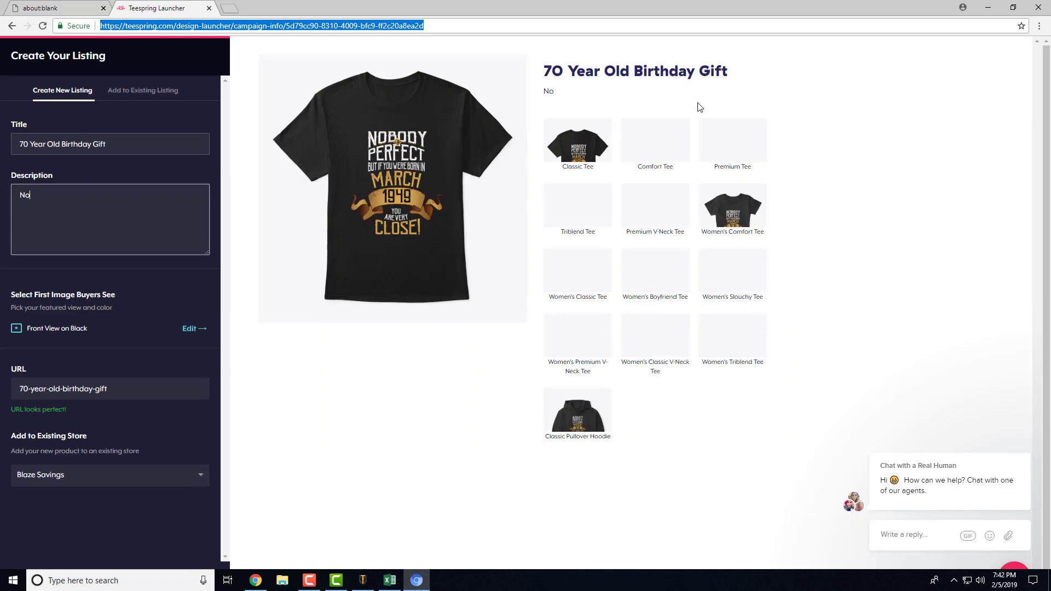
pyautogui.write('body Is Perfect But ')
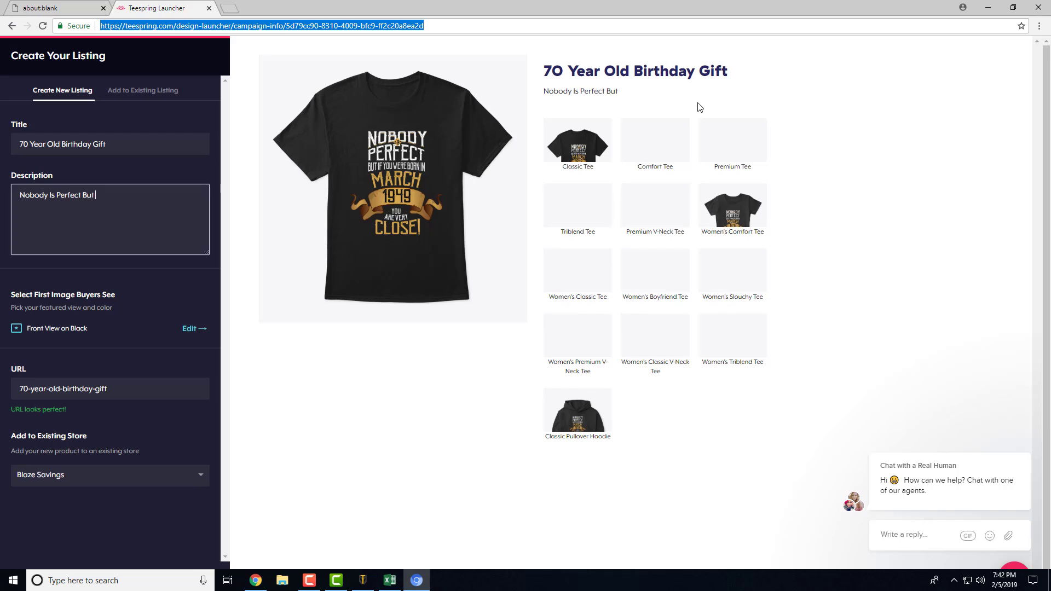
pyautogui.write('If You Were Born In M')
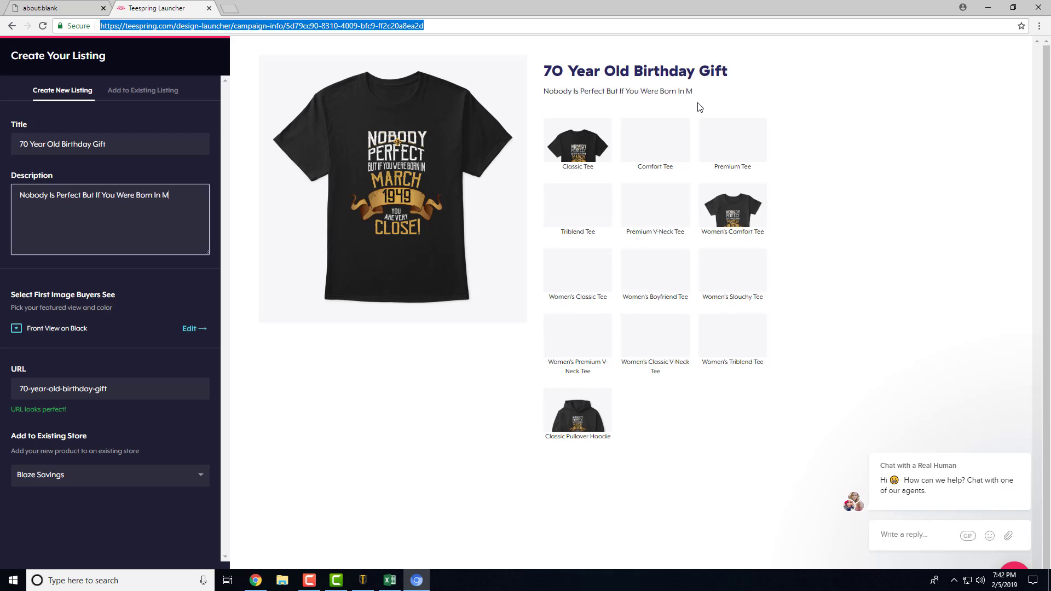
pyautogui.write('arch 1949 You Are Very Close. IDEAL')
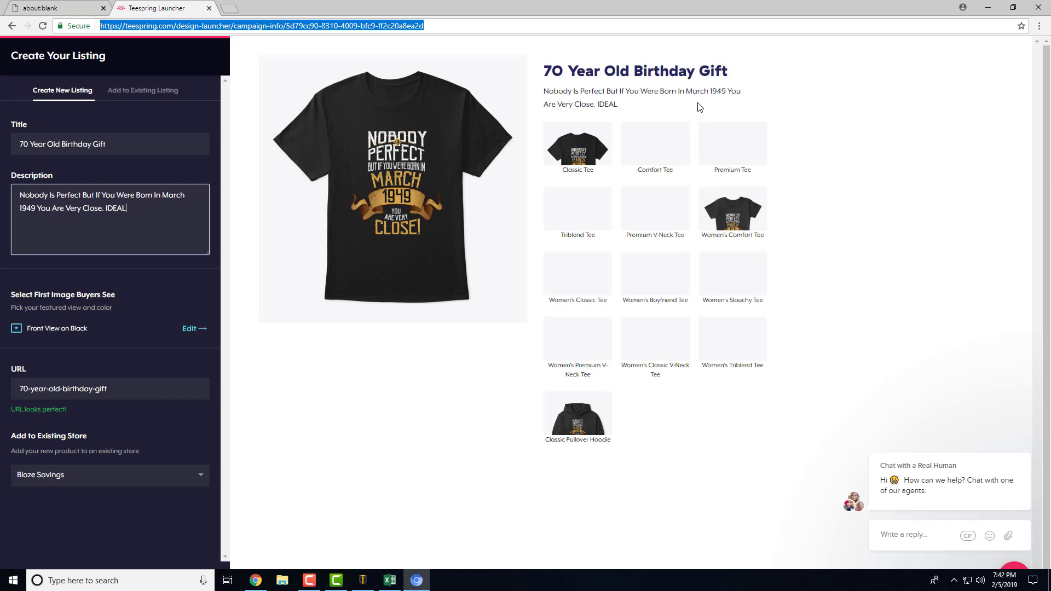
pyautogui.write(' Birthday gift for anyone turning 70 year')
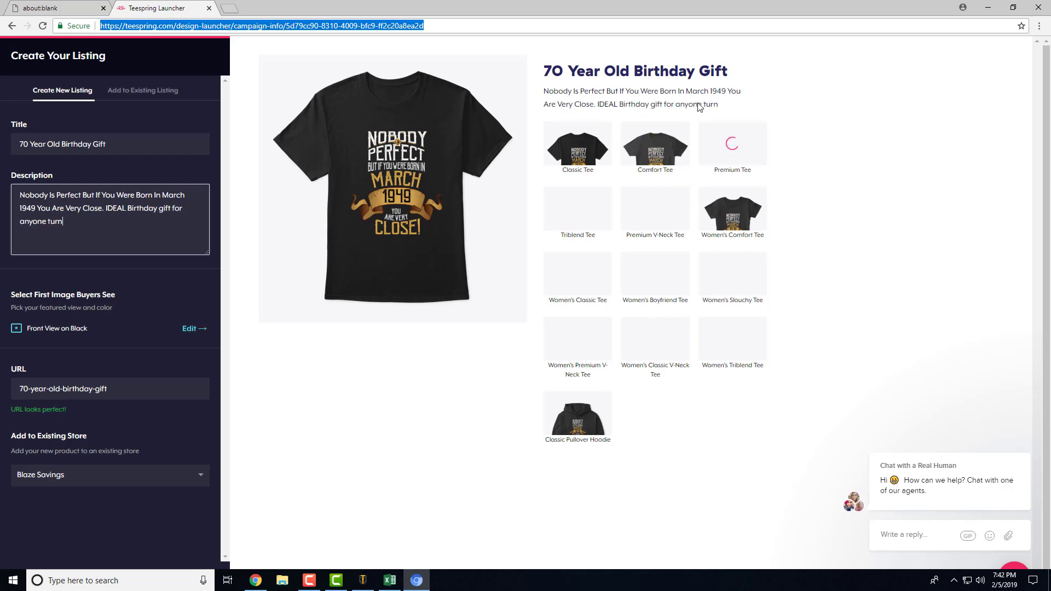
pyautogui.write('s old.')
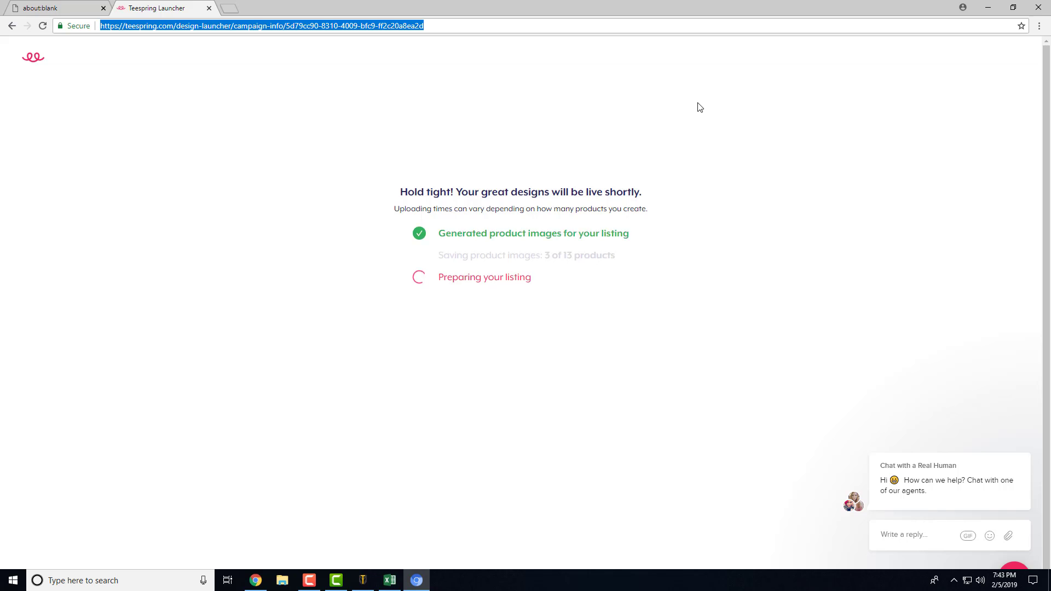
# - Reload the launched listing page and bring Merch Titans Automation back in front of it
pyautogui.press('F5')
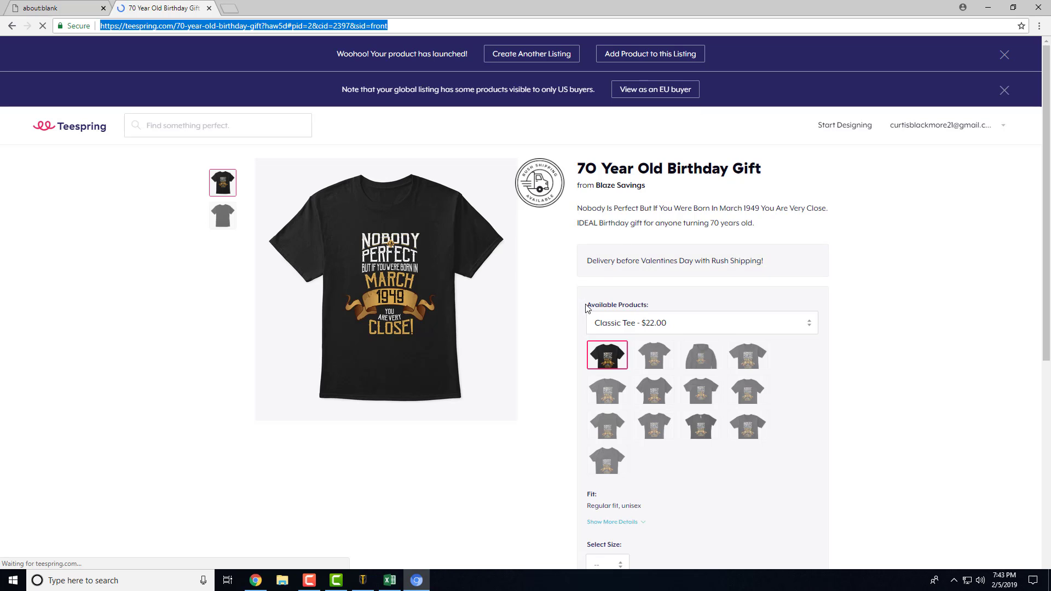
pyautogui.click(408, 584)
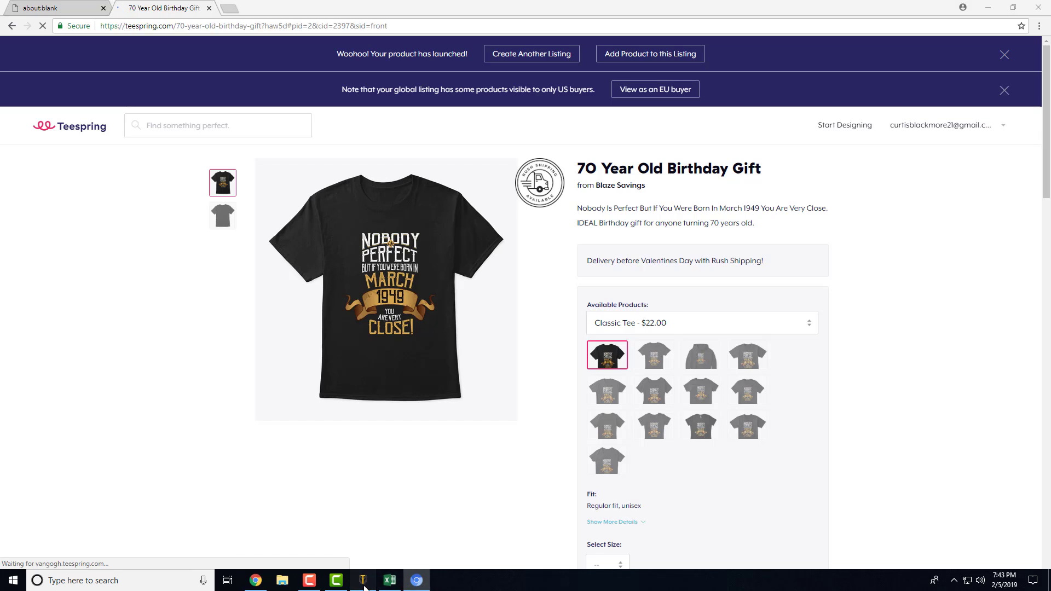
pyautogui.click(467, 240)
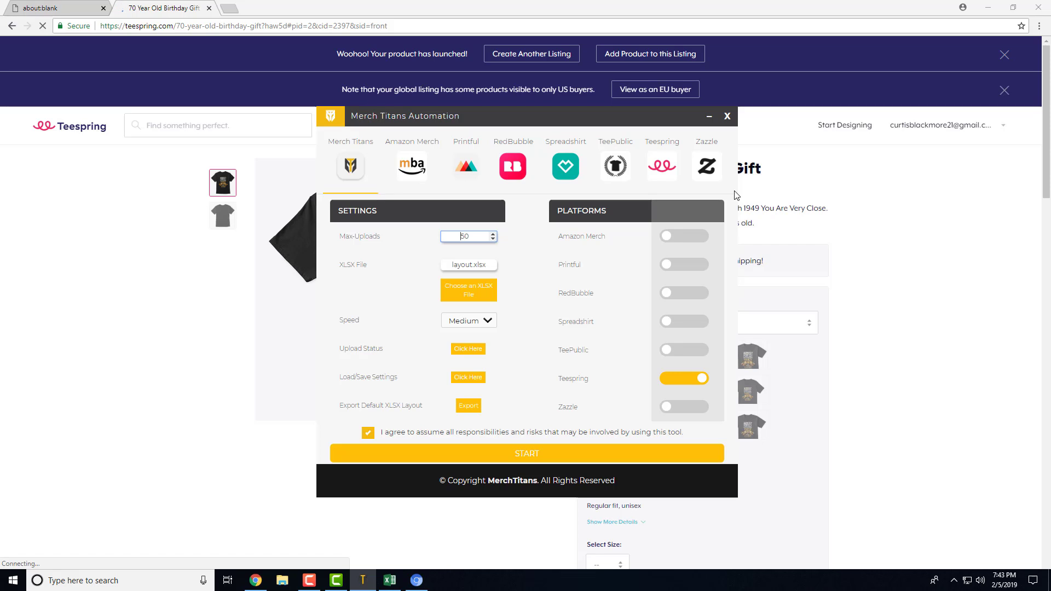
pyautogui.click(907, 227)
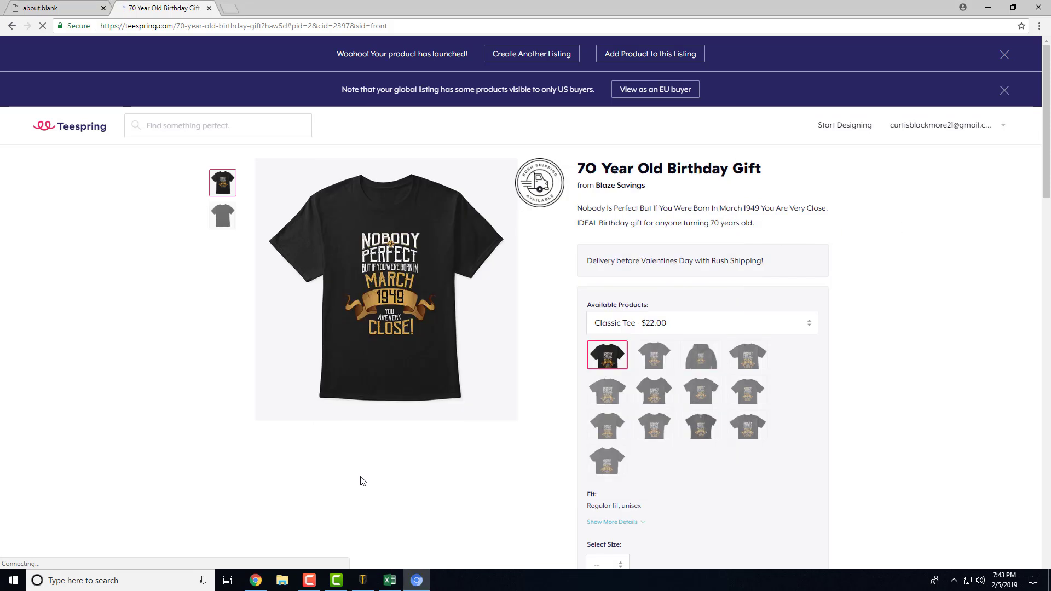
pyautogui.click(362, 580)
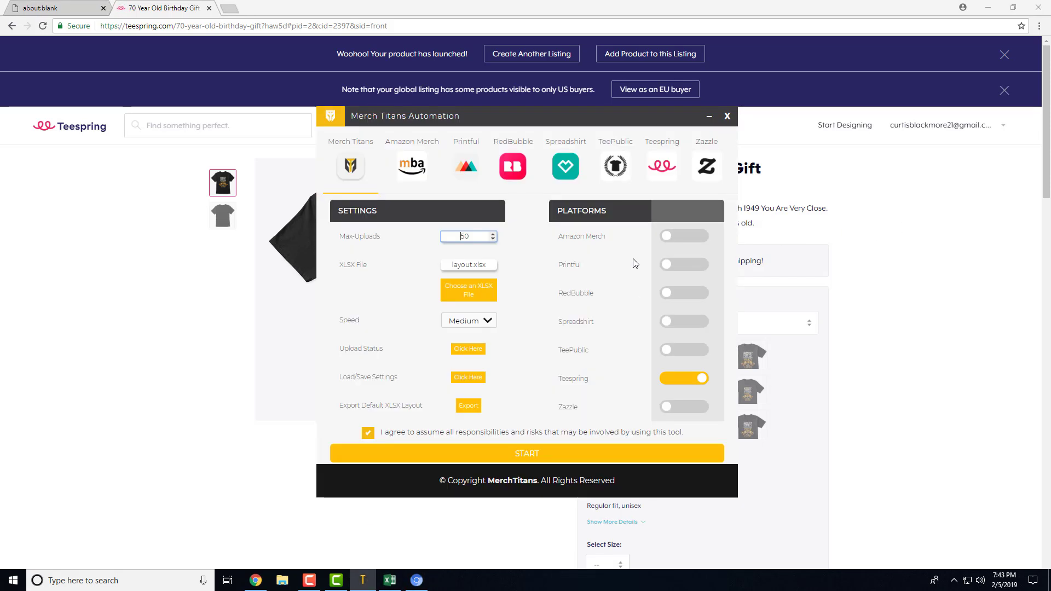